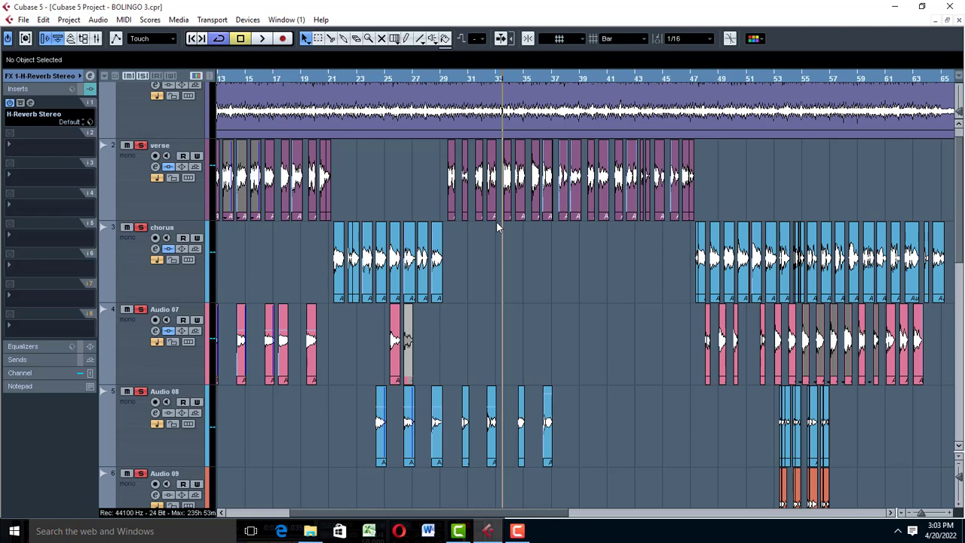
Try extending the end of the verse clip at bar 30 to the start of the next verse clip, and undo it
scroll(475, 201, up, 5)
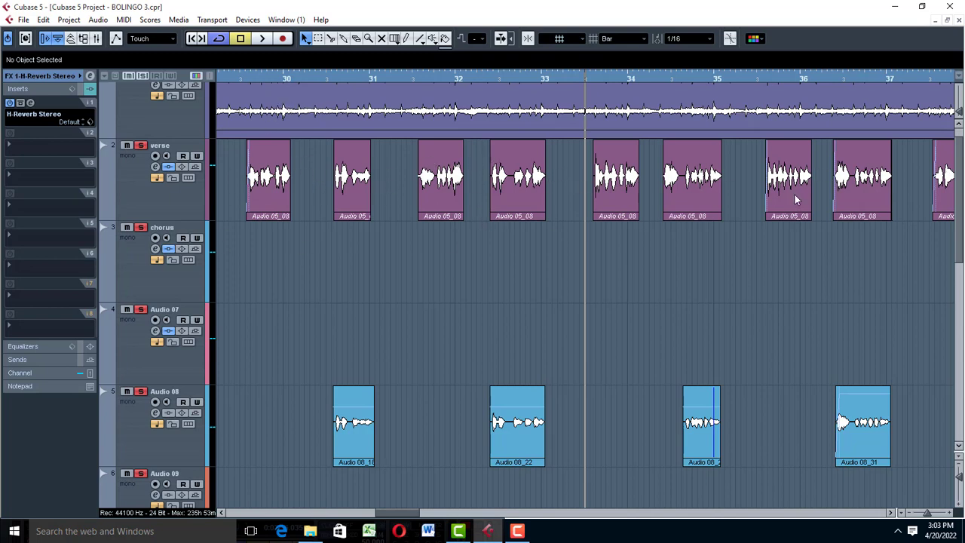
click(295, 80)
click(273, 204)
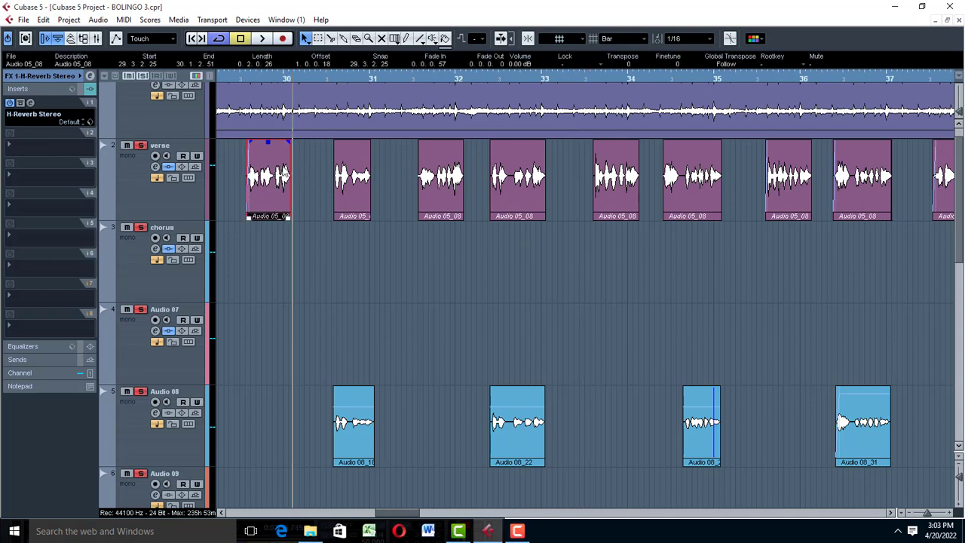
click(277, 80)
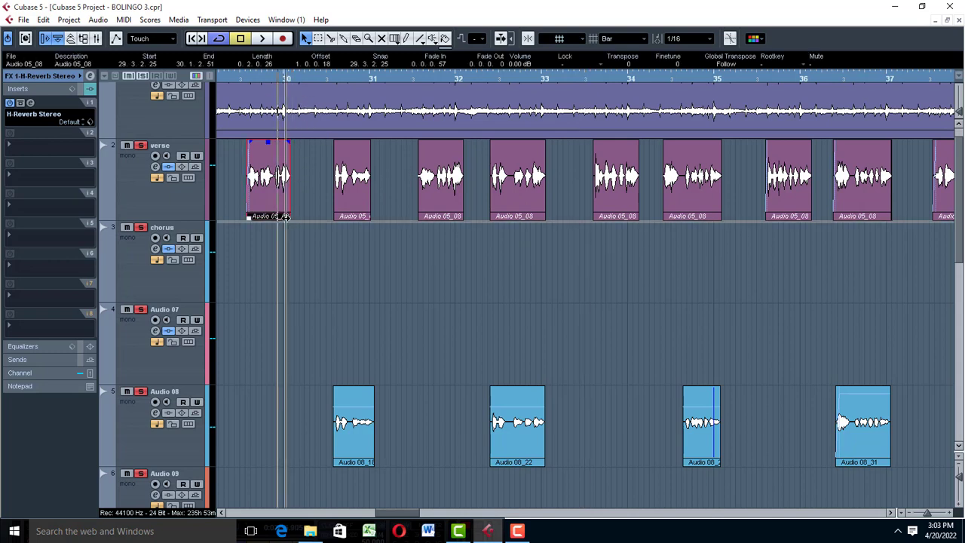
drag(285, 216, 334, 210)
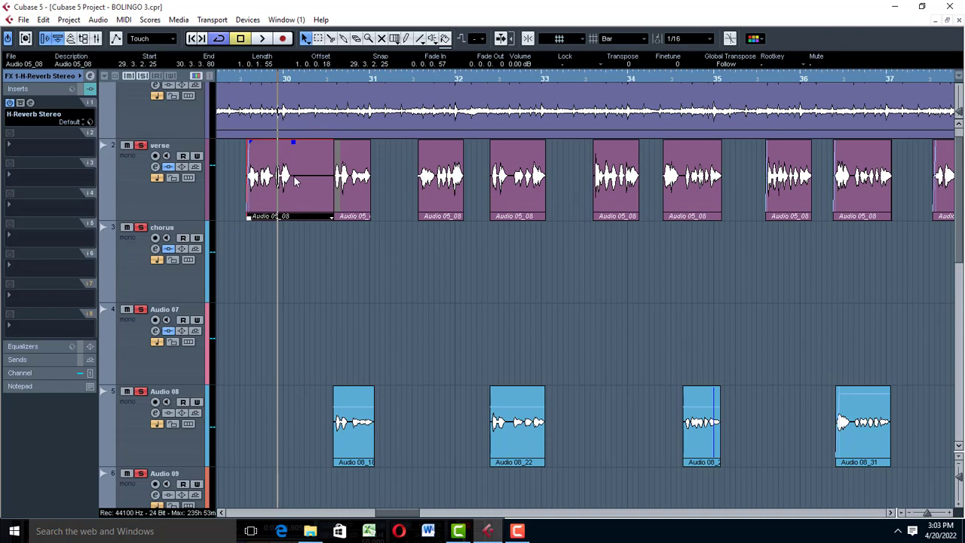
key(ctrl+z)
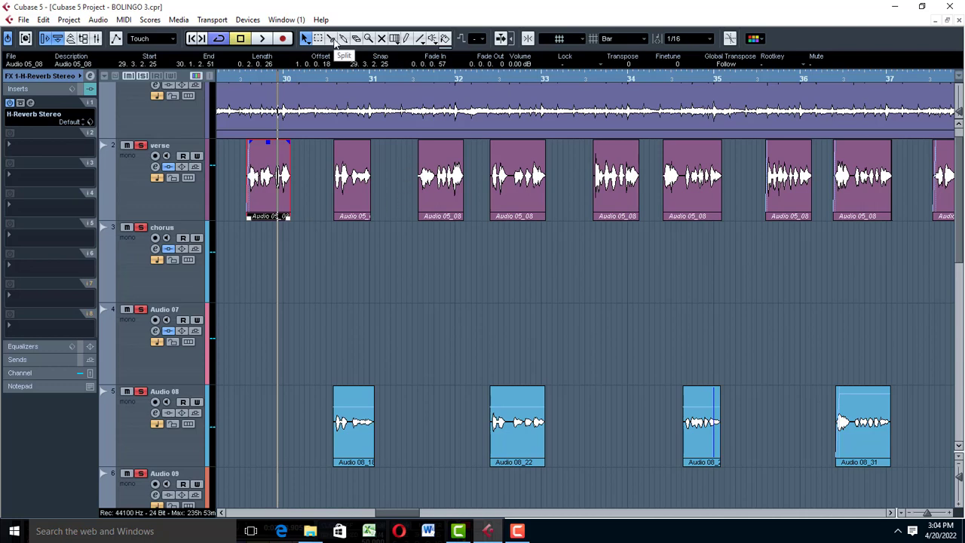
click(336, 42)
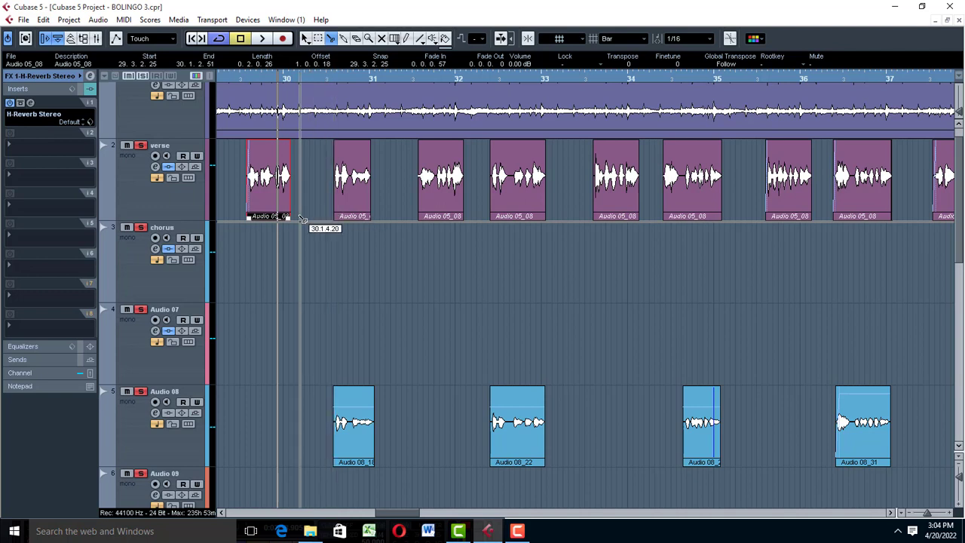
key(space)
key(space)
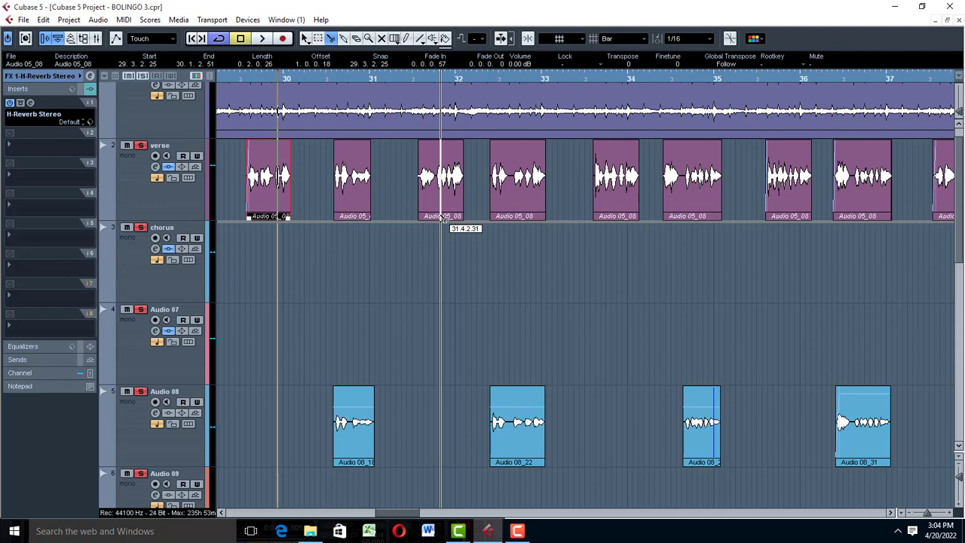
click(305, 39)
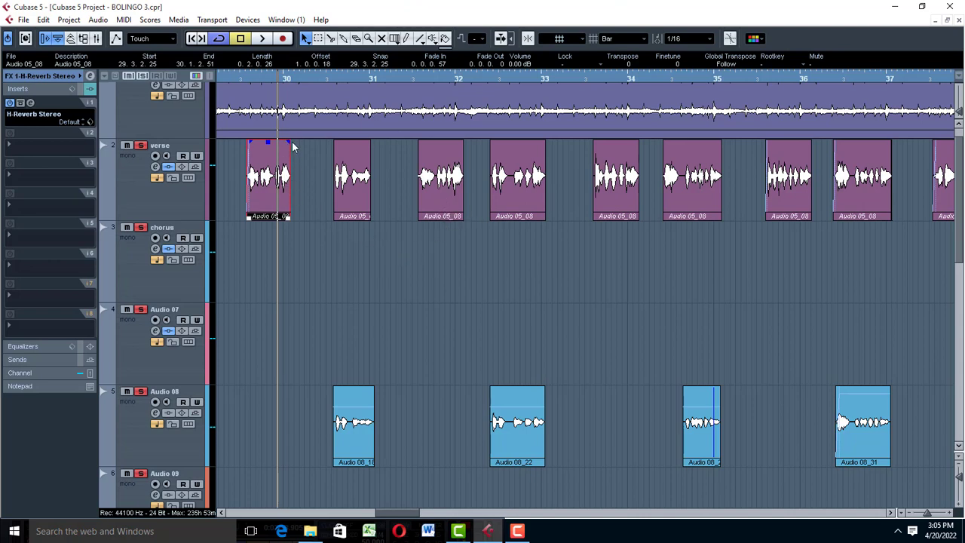
Add a short fade-out of about 0.0.0.81 to the end of the selected verse clip at bar 30
drag(287, 141, 283, 142)
key(h)
key(h)
key(h)
key(h)
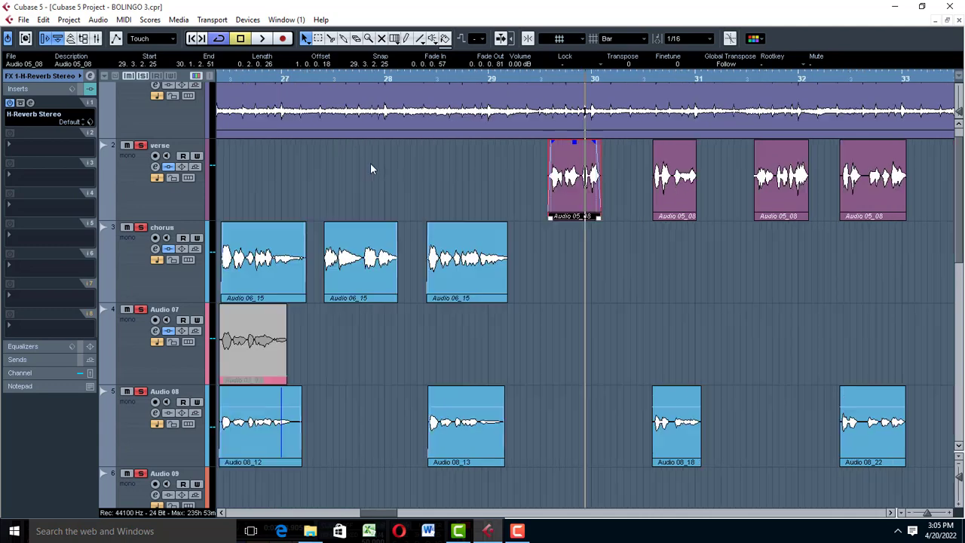
Examine the trimmed verse clips between bars 30 and 37, playing briefly from just before bar 31
click(892, 514)
click(892, 513)
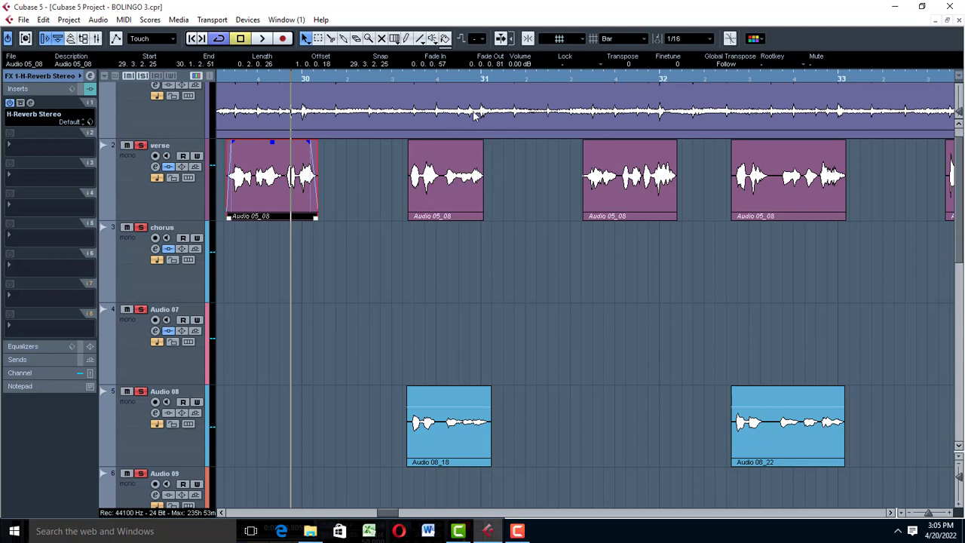
click(466, 78)
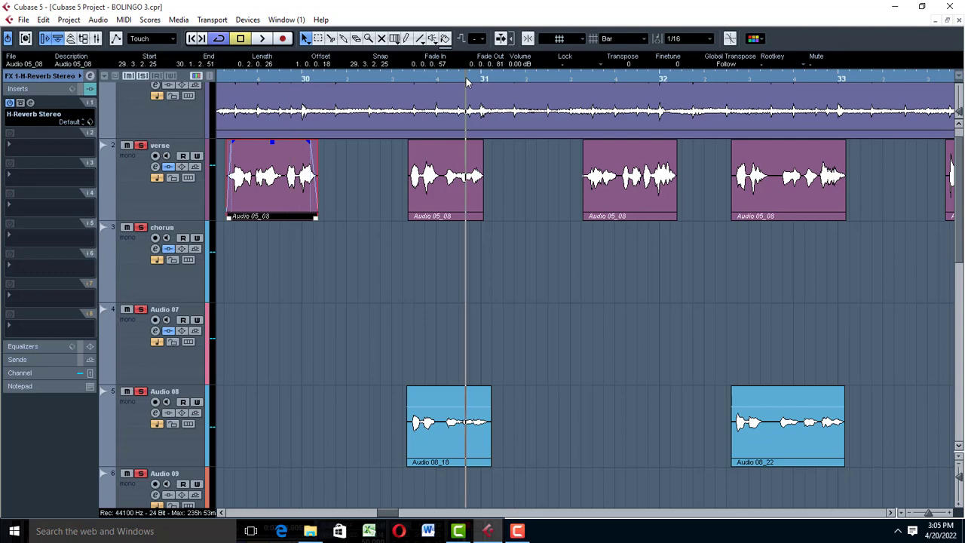
key(space)
key(space)
click(891, 513)
click(891, 513)
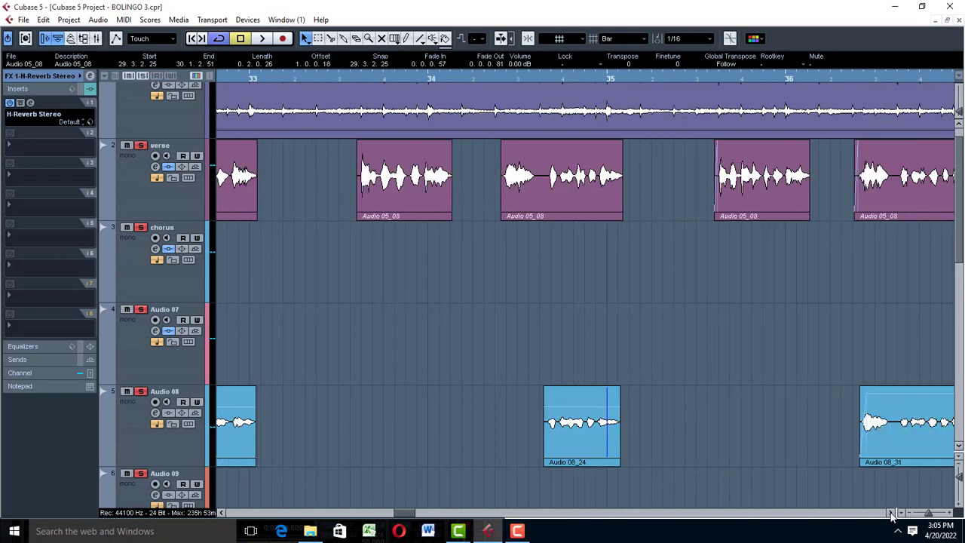
click(891, 513)
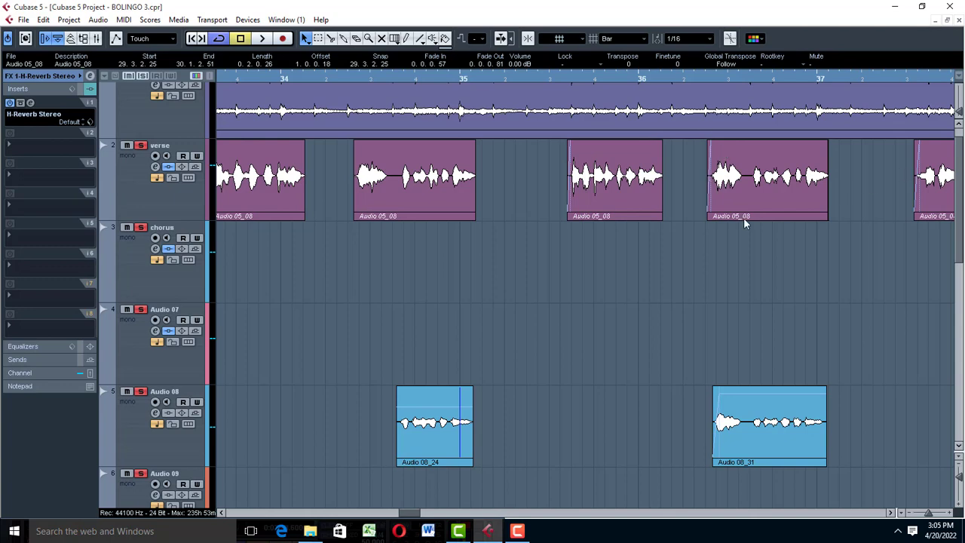
click(221, 514)
click(221, 513)
click(221, 513)
click(221, 513)
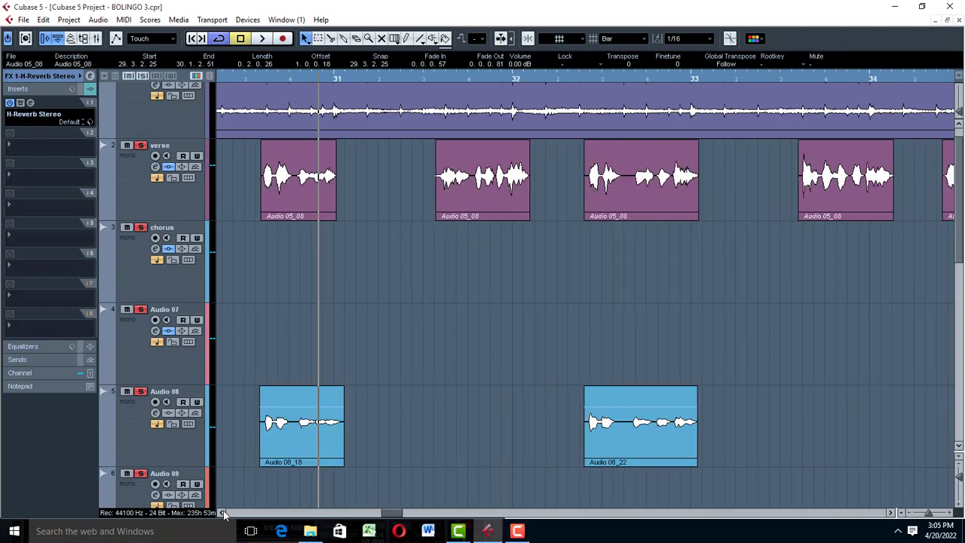
Select all events, open the RX 6 De-crackle plug-in to view its Quality options, and cancel it
key(g)
key(g)
key(g)
key(g)
key(g)
key(g)
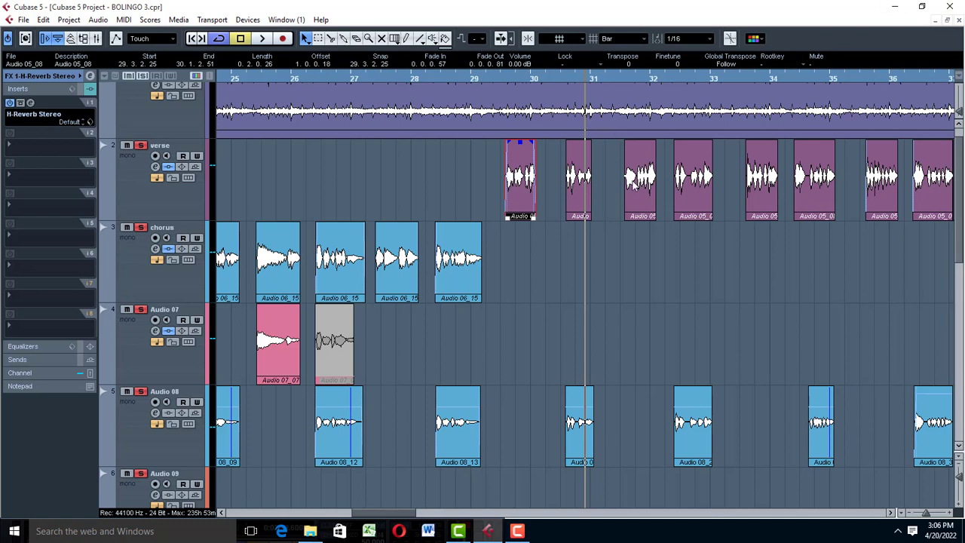
key(ctrl+a)
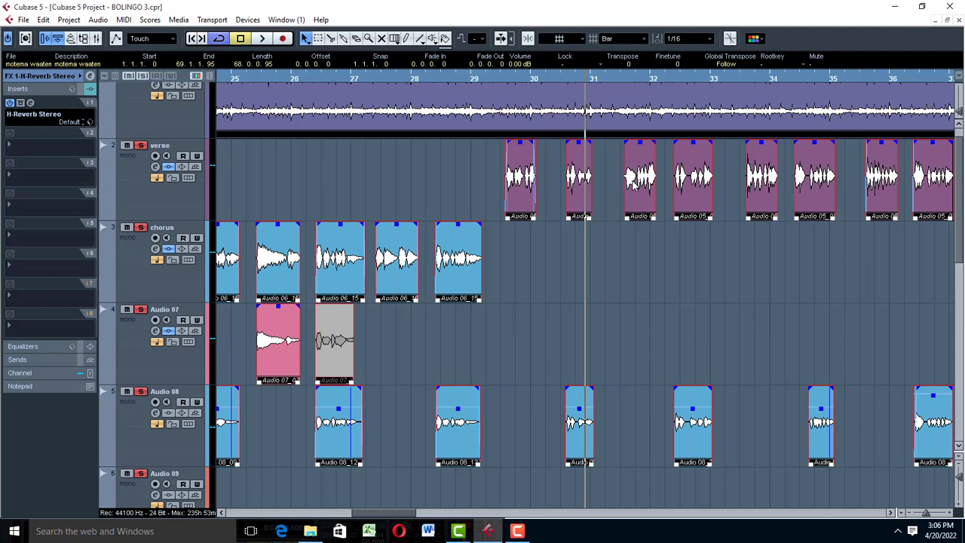
right_click(636, 181)
mouse_move(555, 424)
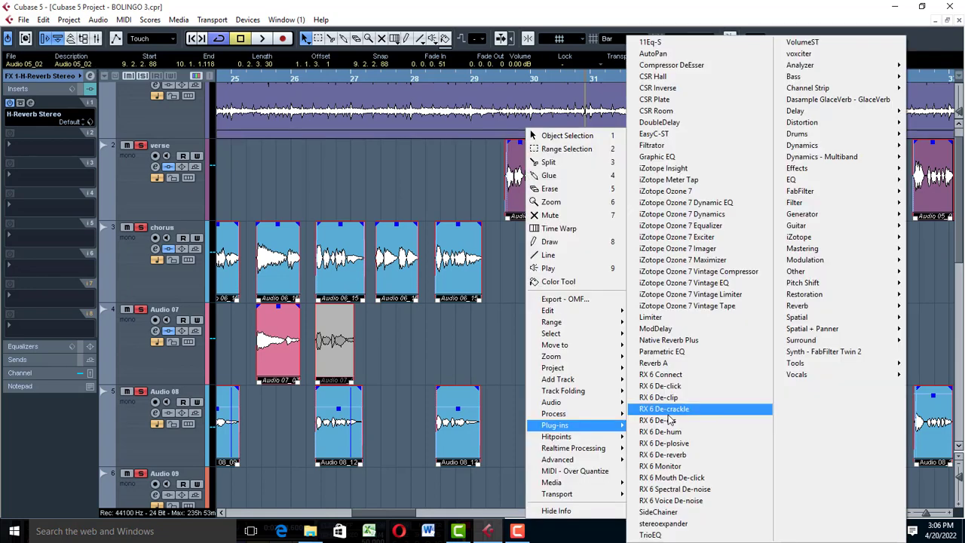
click(670, 410)
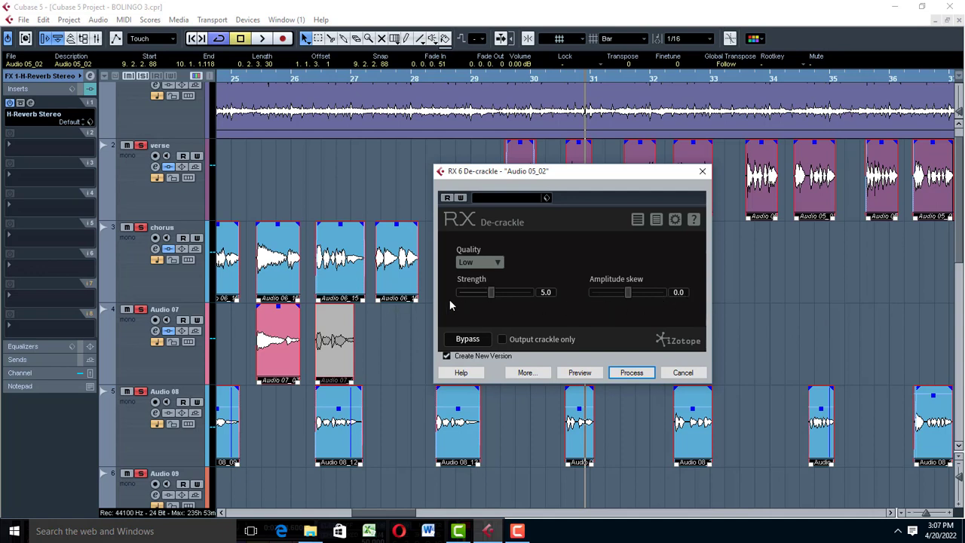
click(486, 264)
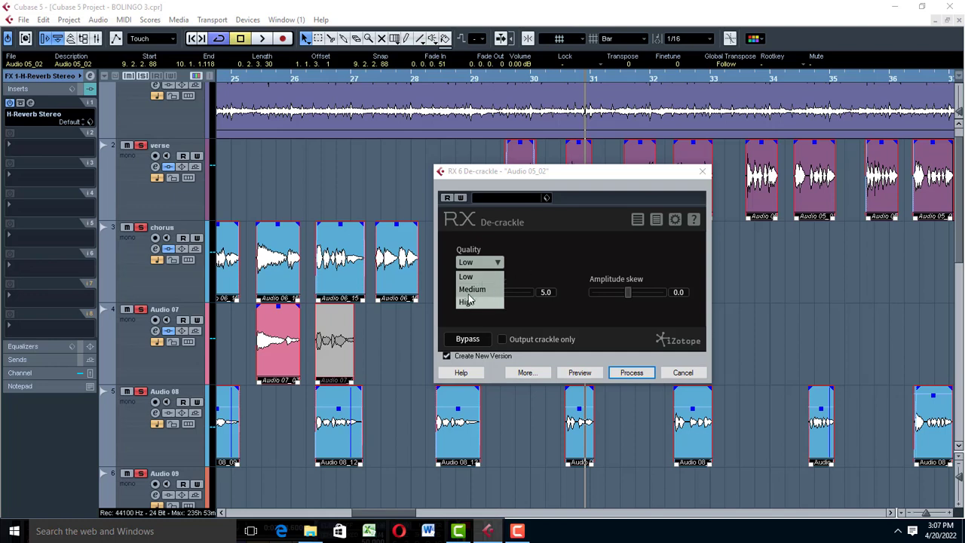
click(536, 259)
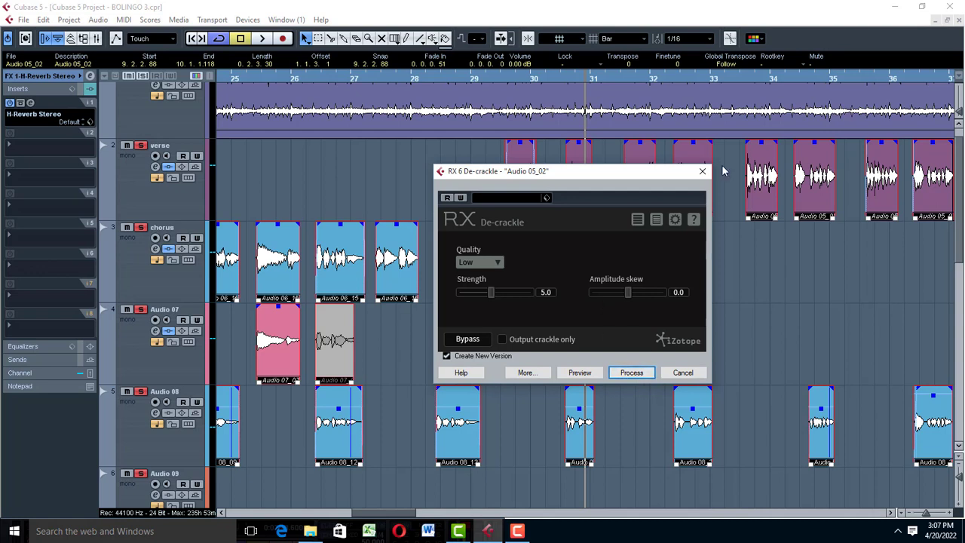
click(692, 376)
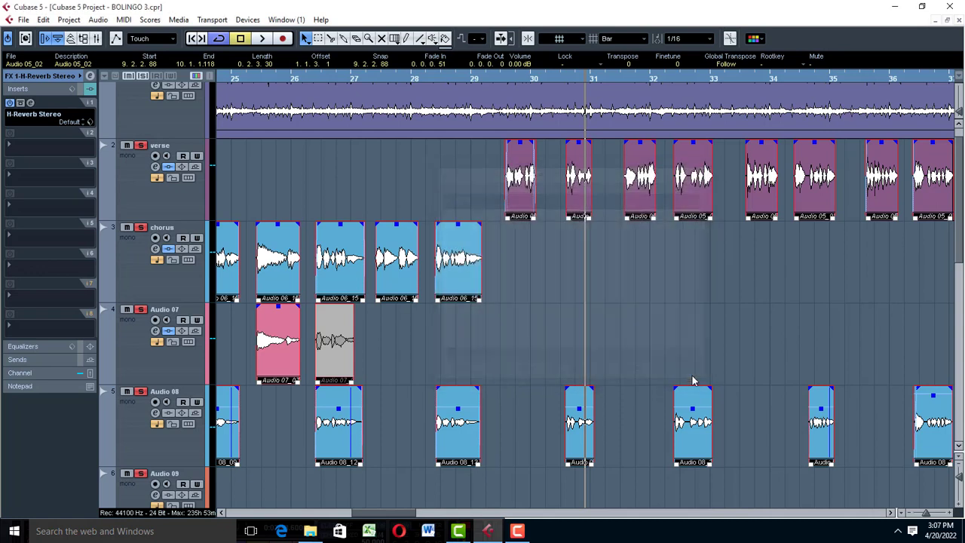
Clear the selection of all events in the project
right_click(529, 198)
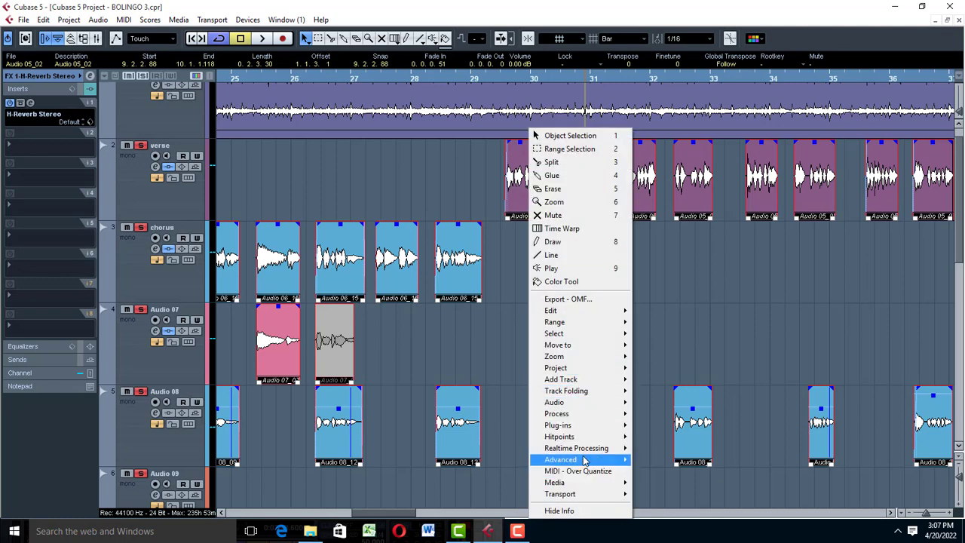
mouse_move(593, 425)
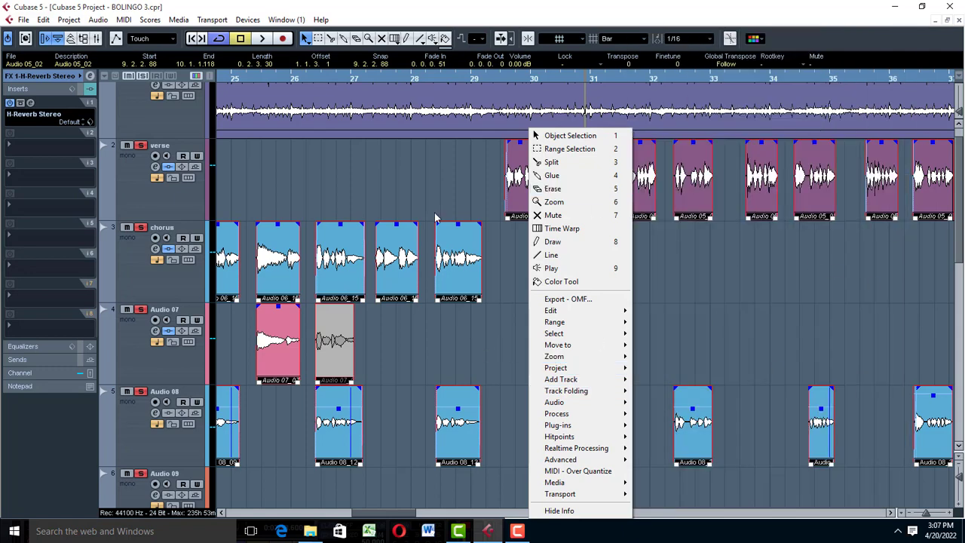
click(406, 161)
click(406, 159)
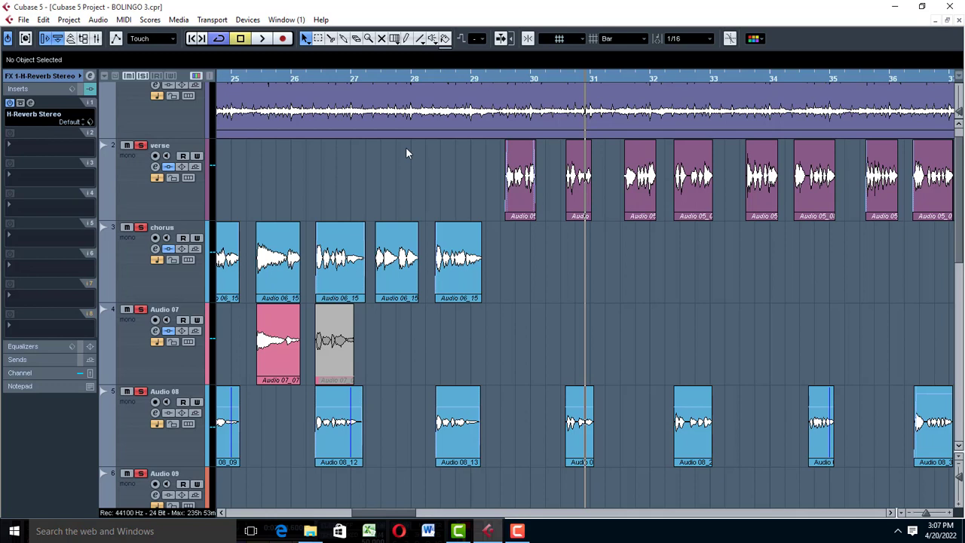
Select the verse clip just before bar 31, open the RX 6 De-click plug-in to view its settings, and cancel it
click(592, 201)
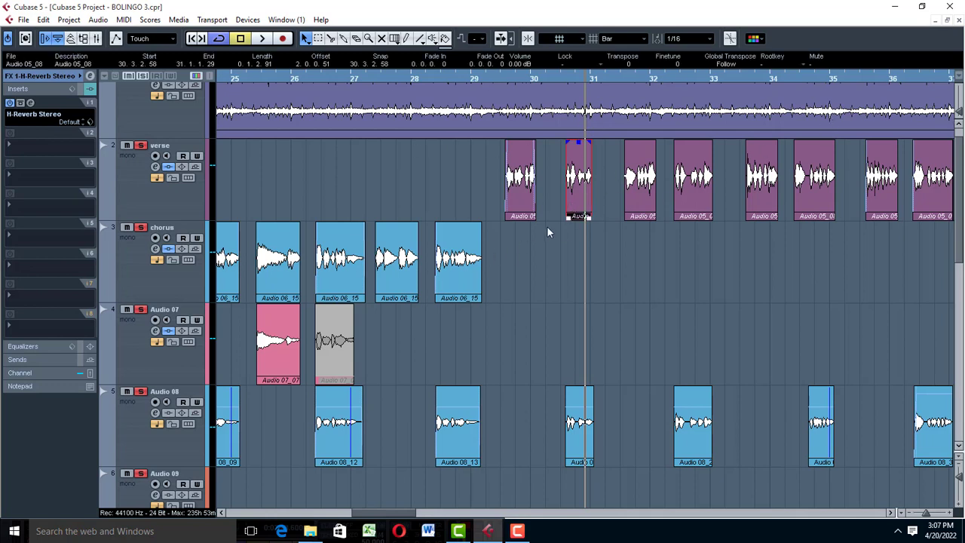
right_click(575, 203)
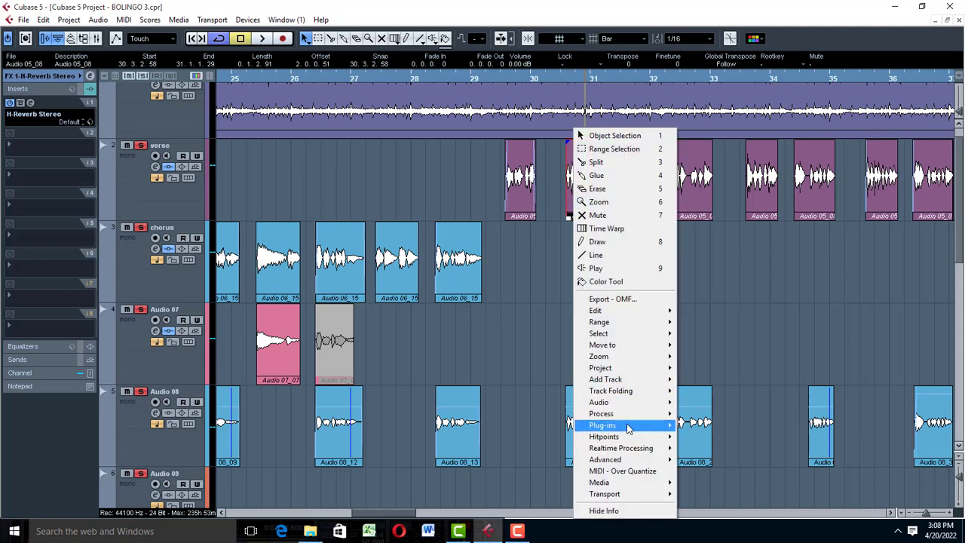
mouse_move(628, 427)
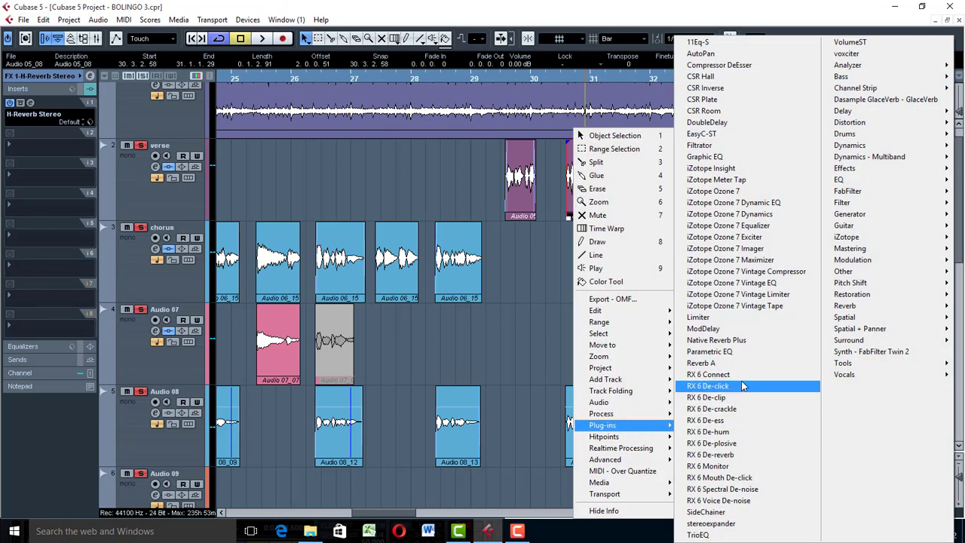
click(743, 386)
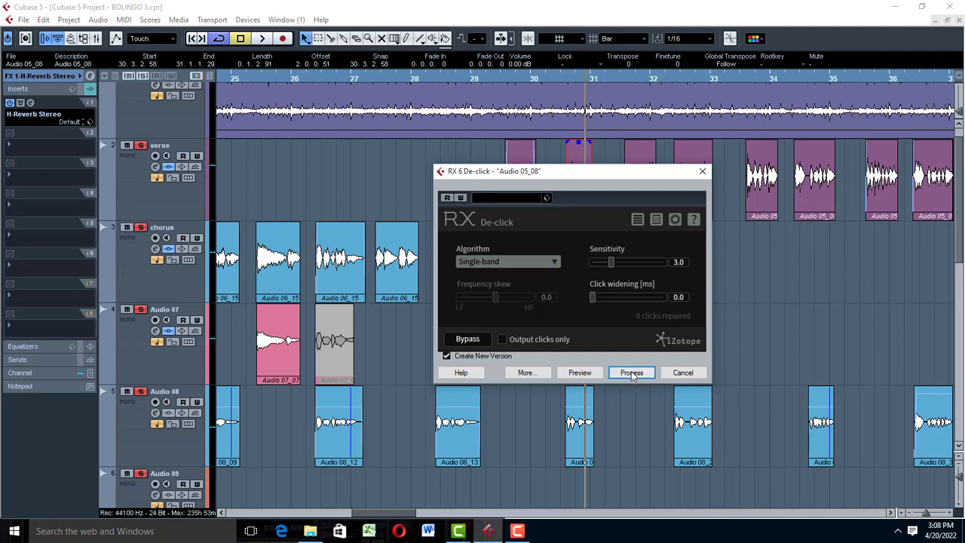
click(692, 373)
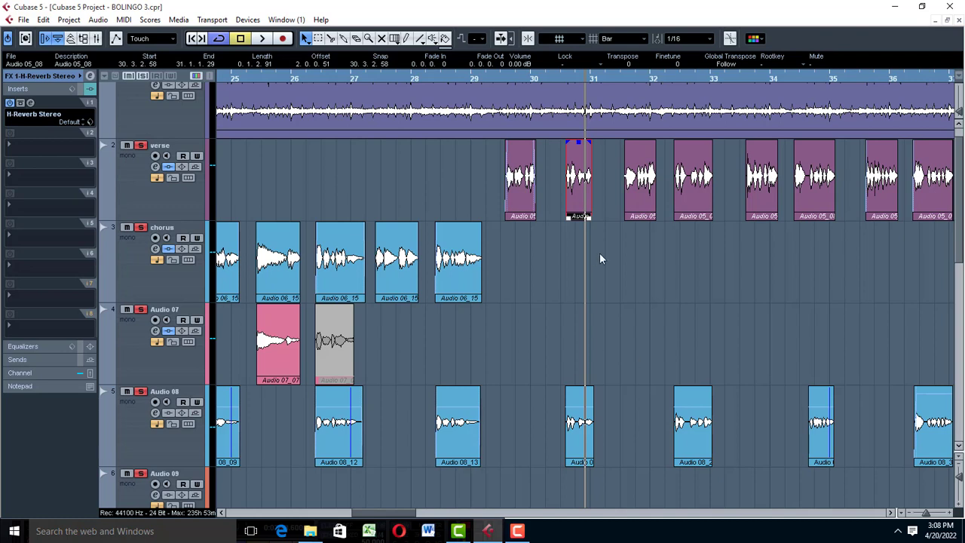
Open the RX 6 De-clip plug-in on the selected verse clip to view its threshold and quality settings, and close it
right_click(582, 198)
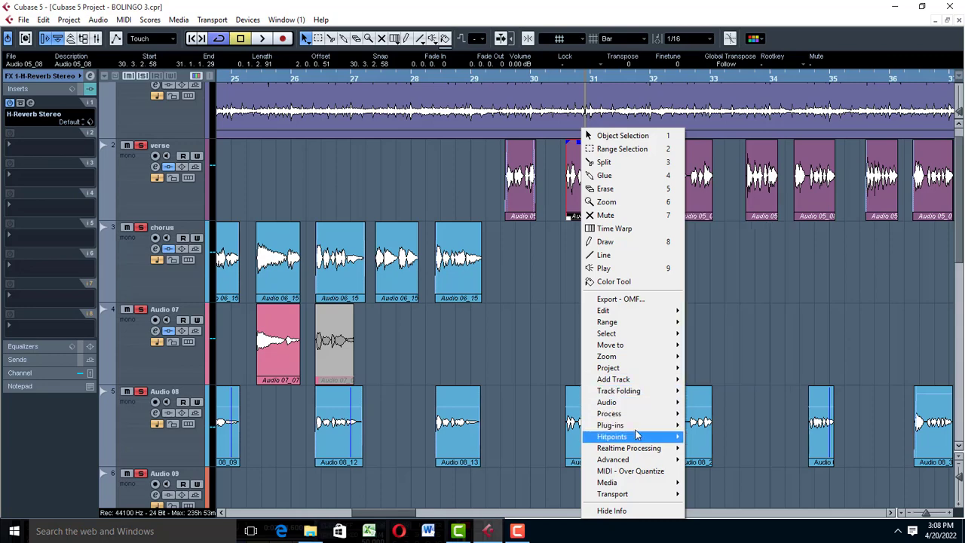
mouse_move(637, 426)
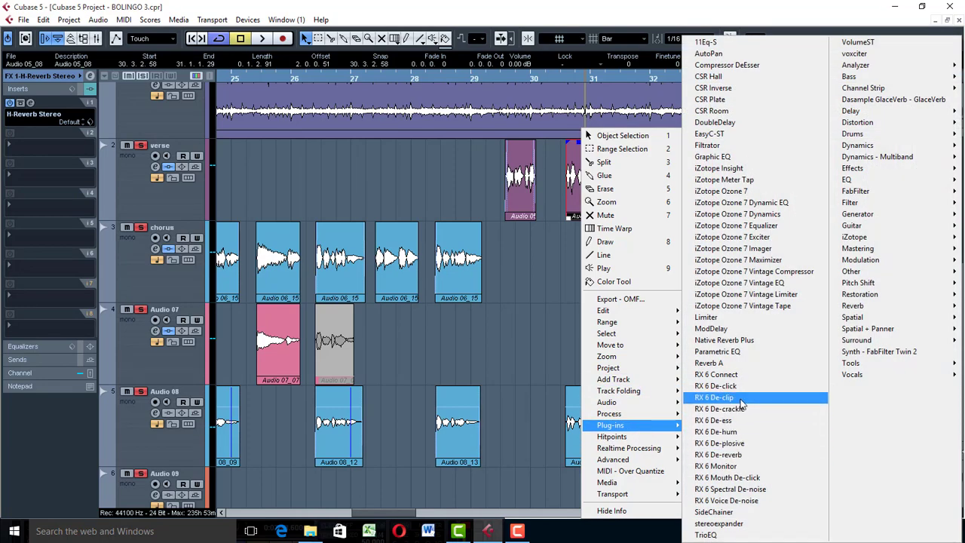
click(741, 405)
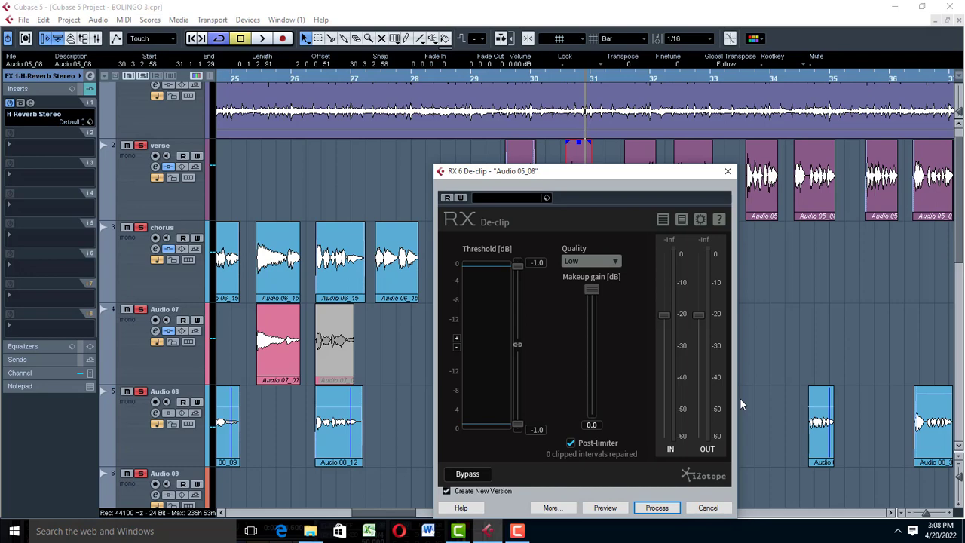
click(729, 171)
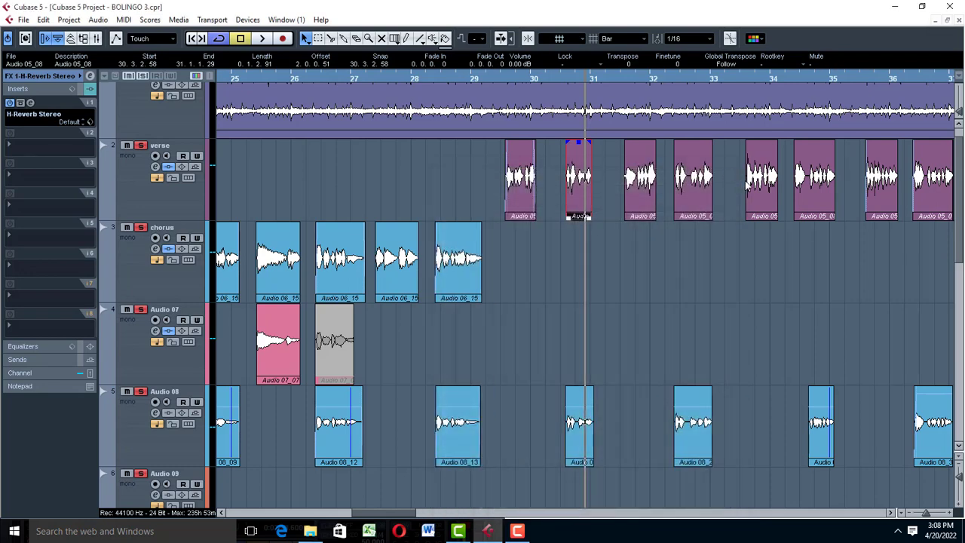
key(super)
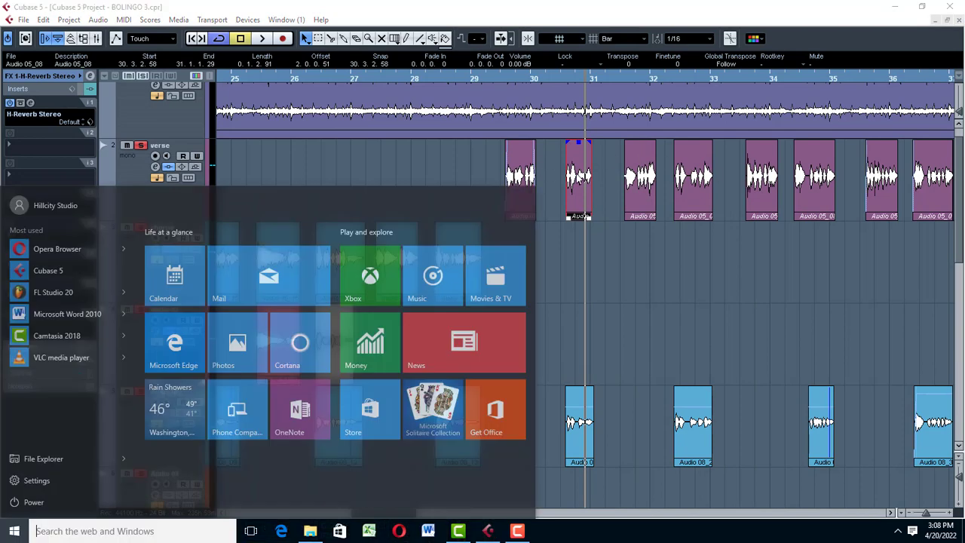
key(super)
Open the RX 6 De-hum plug-in on the selected verse clip, set its base frequency to 50 Hz, and close it without processing
right_click(577, 196)
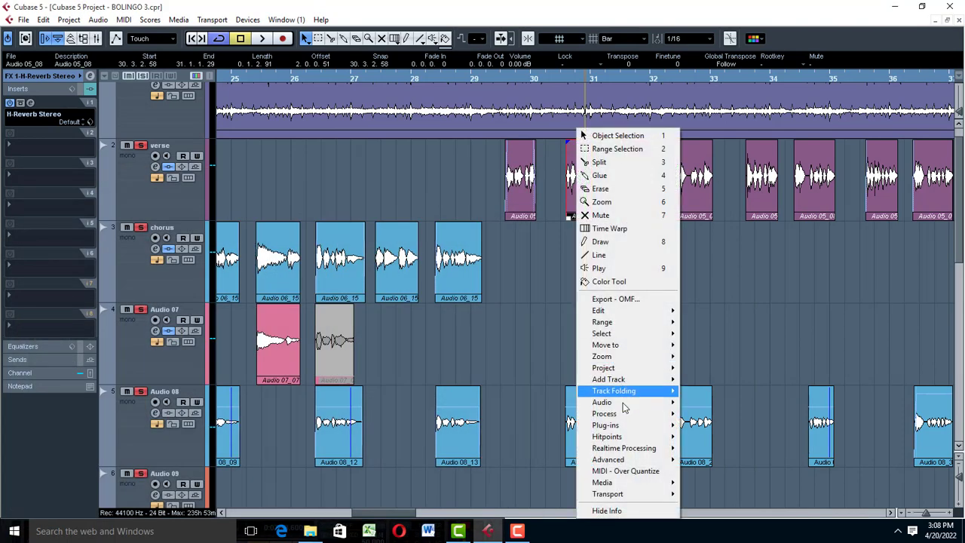
mouse_move(622, 427)
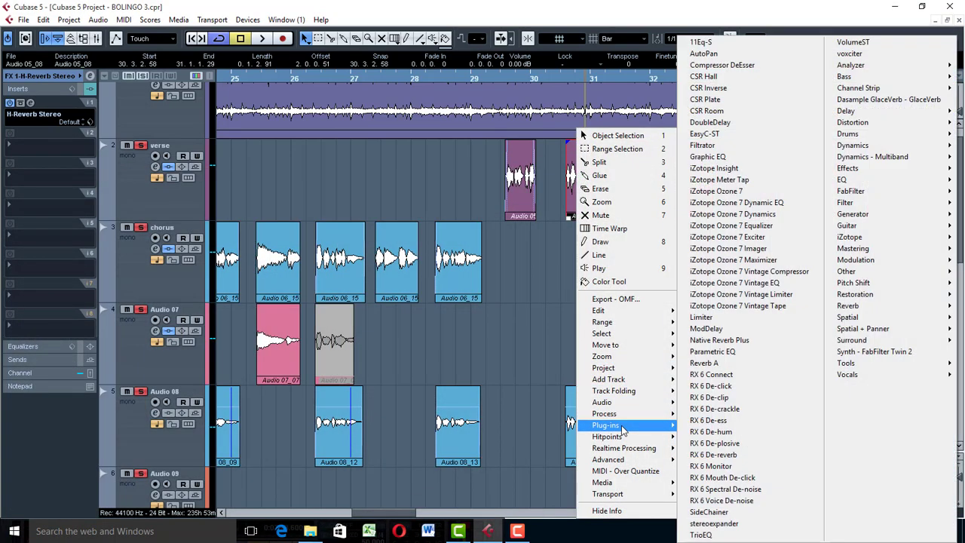
click(746, 434)
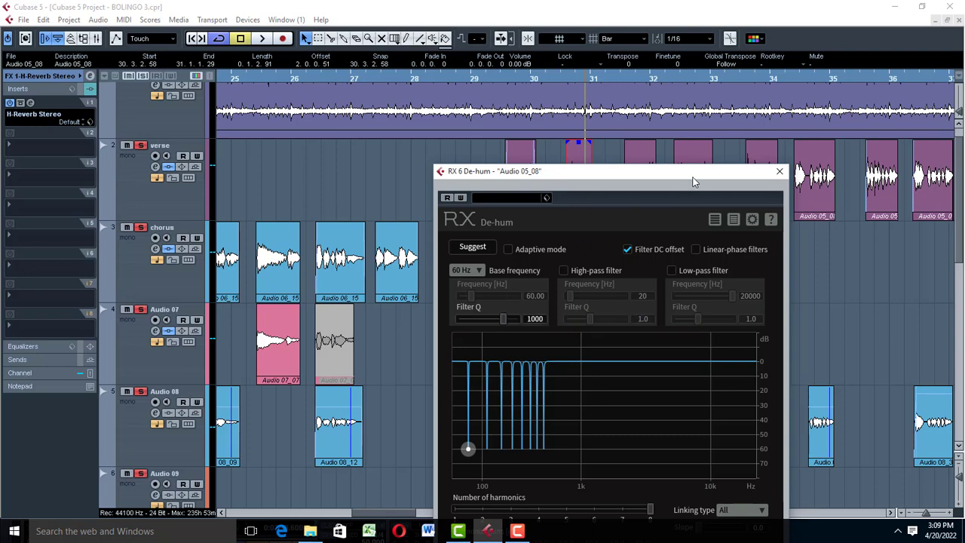
drag(499, 176, 408, 87)
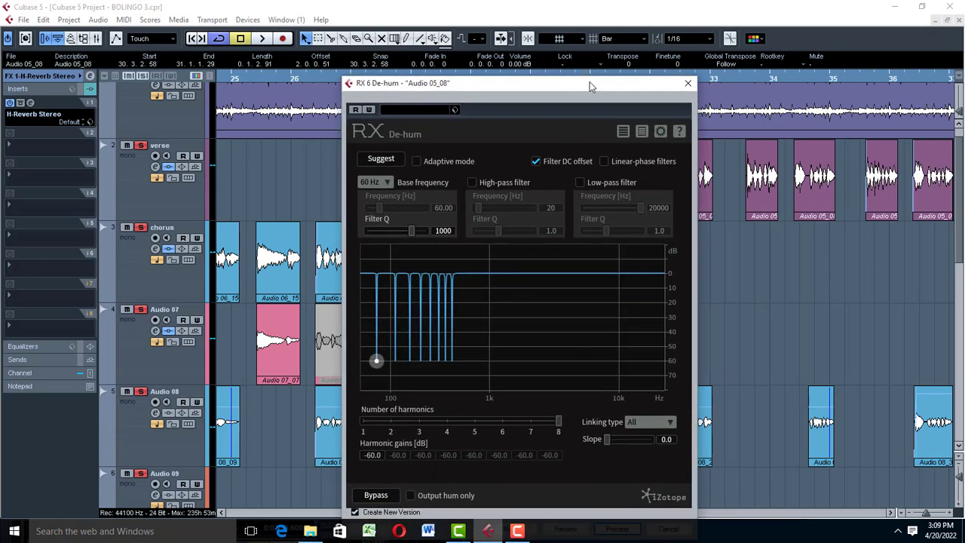
drag(589, 91, 571, 48)
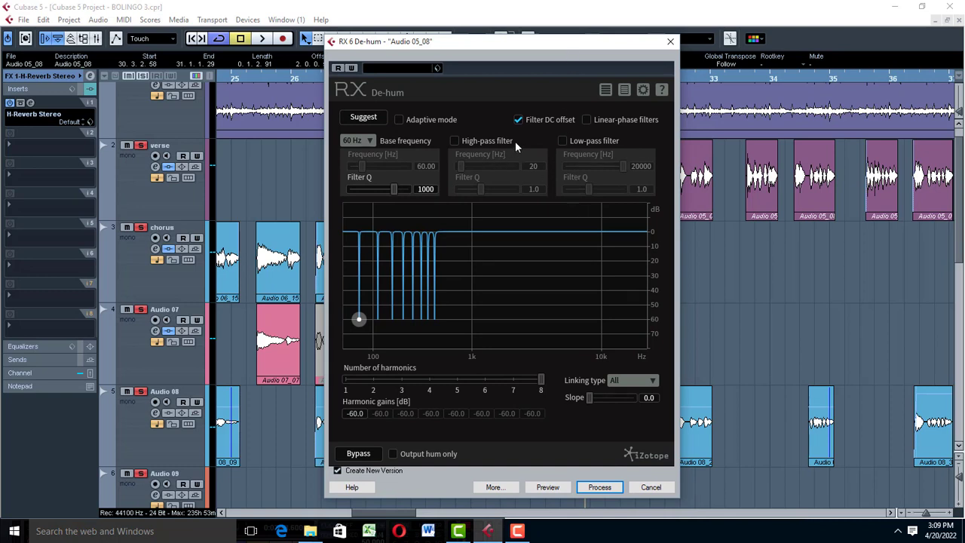
click(357, 141)
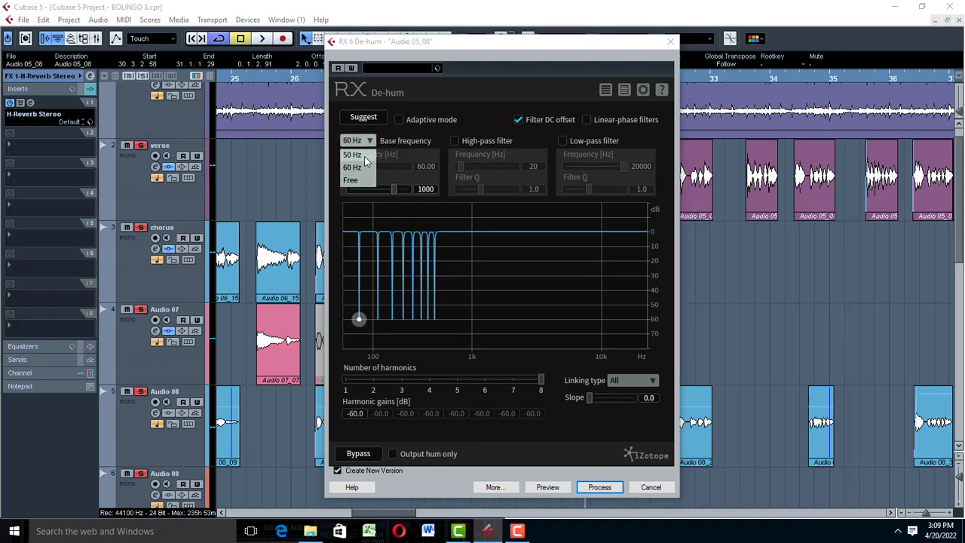
click(364, 154)
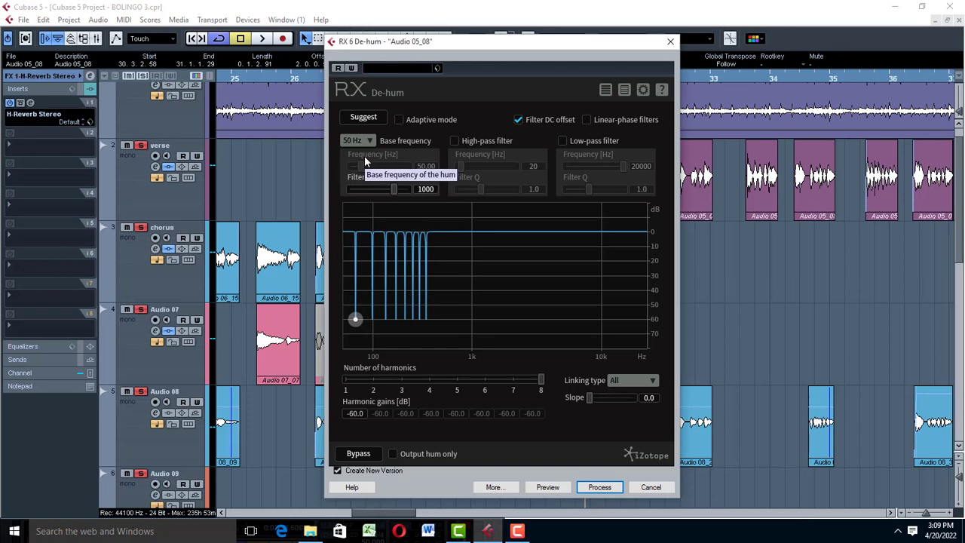
click(671, 43)
Try the RX 6 Spectral De-noise plug-in on the selected verse clip with threshold -2.5 and reduction 3.8, and cancel without processing
right_click(587, 184)
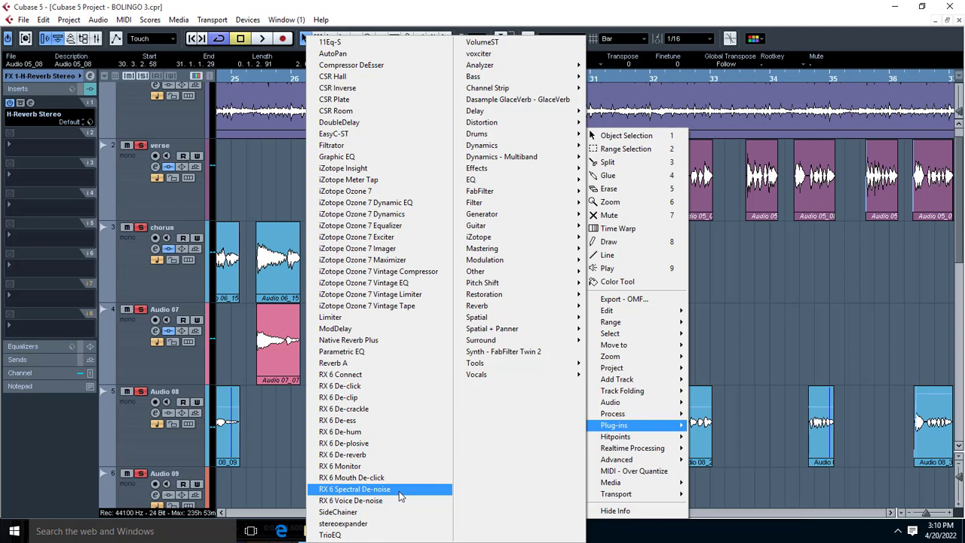
click(399, 491)
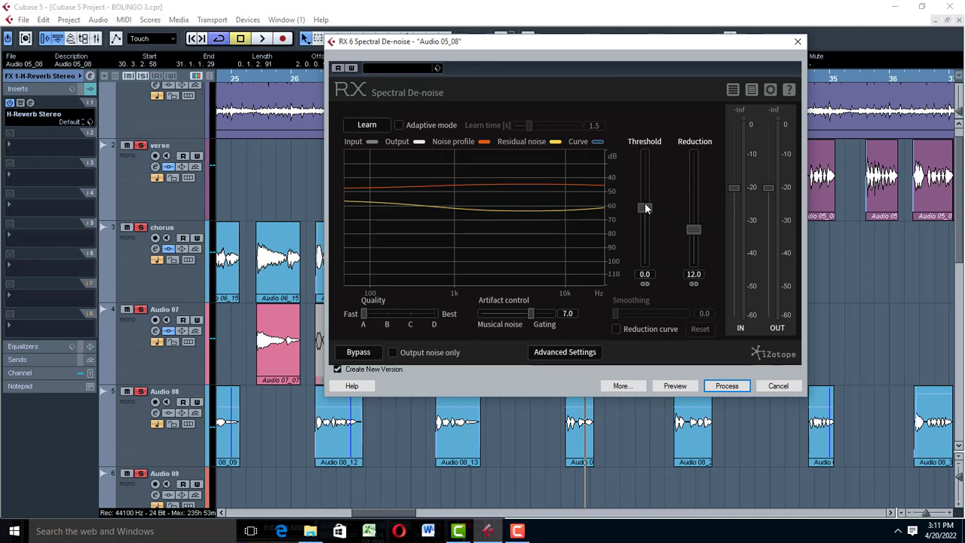
drag(645, 208, 694, 252)
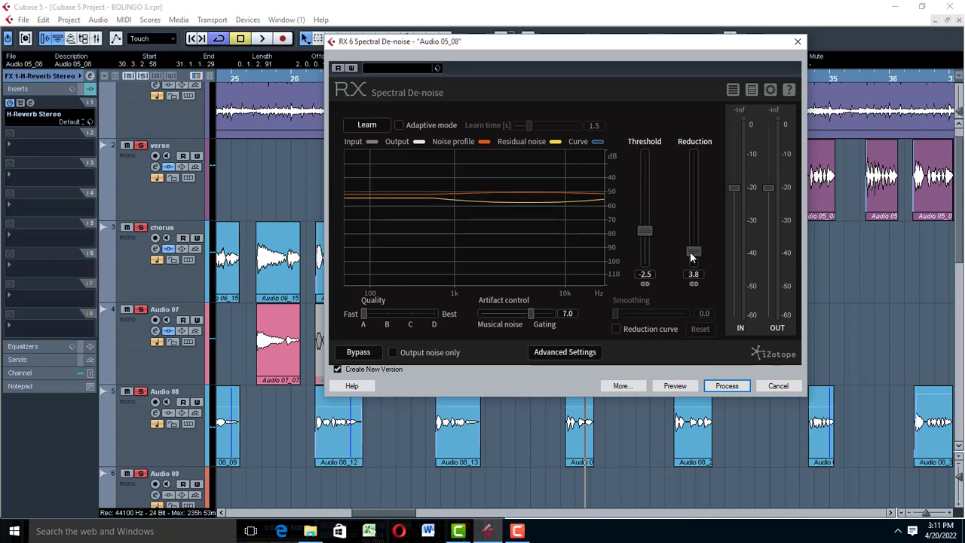
click(778, 386)
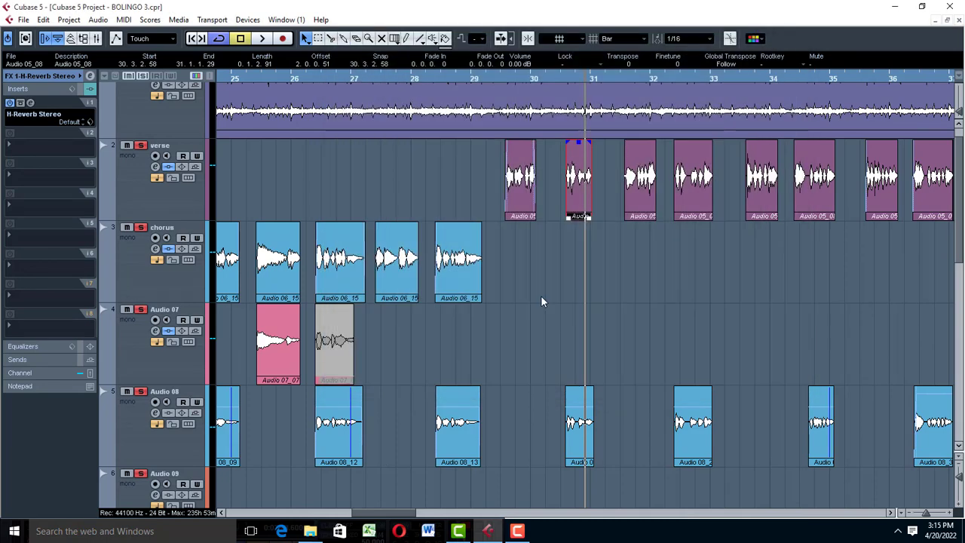
Select the Group 1 track and open its X-Noise Stereo insert to view the noise reduction settings
scroll(543, 317, down, 10)
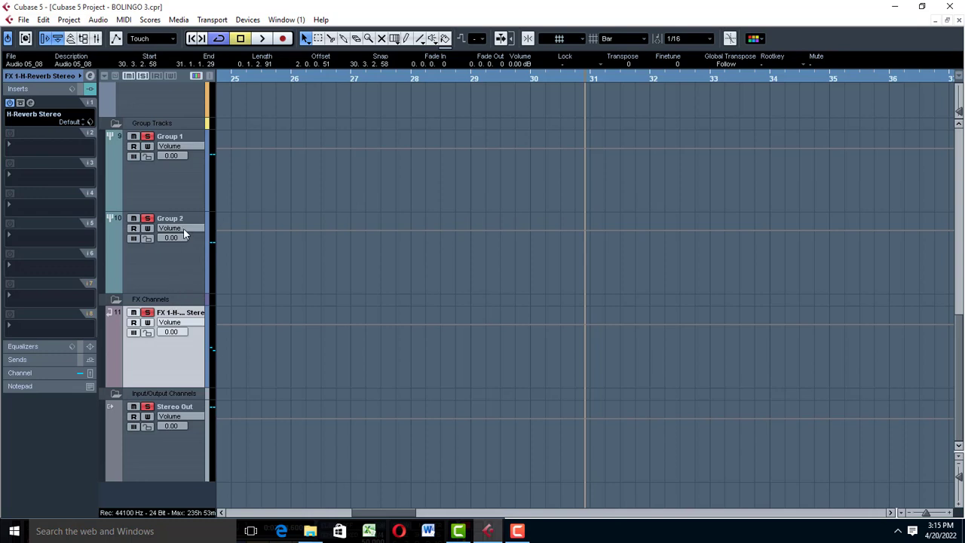
click(187, 194)
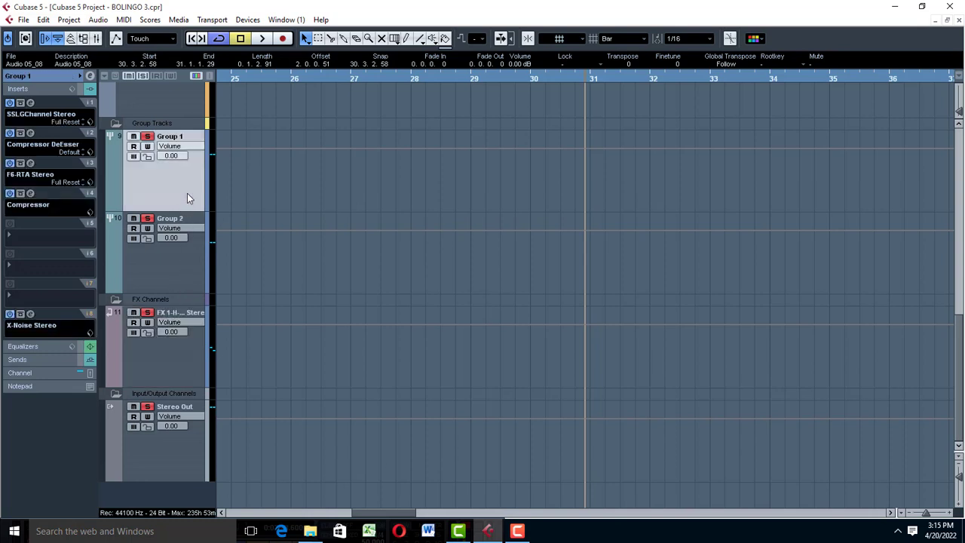
click(30, 315)
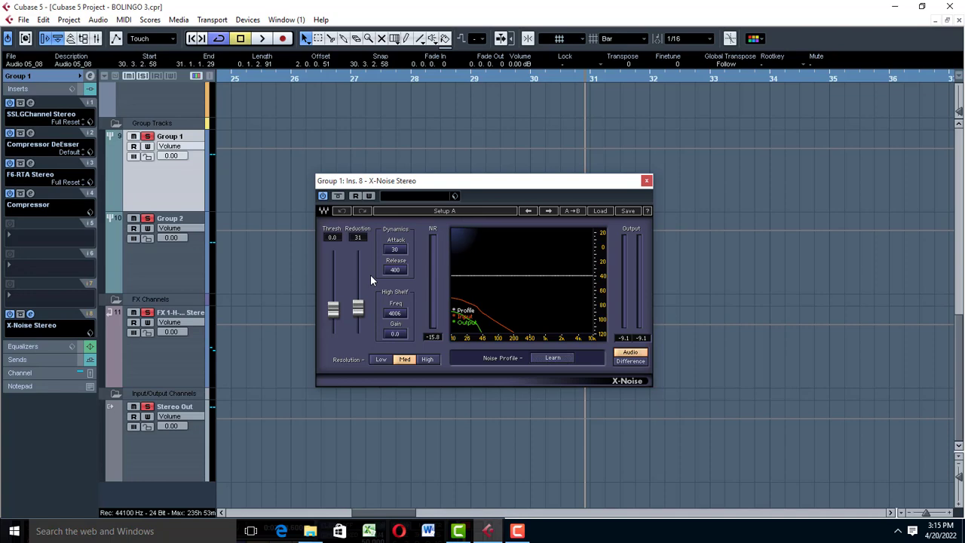
Play the verse vocals from just before bar 31 to check how X-Noise processes them, and stop playback
key(space)
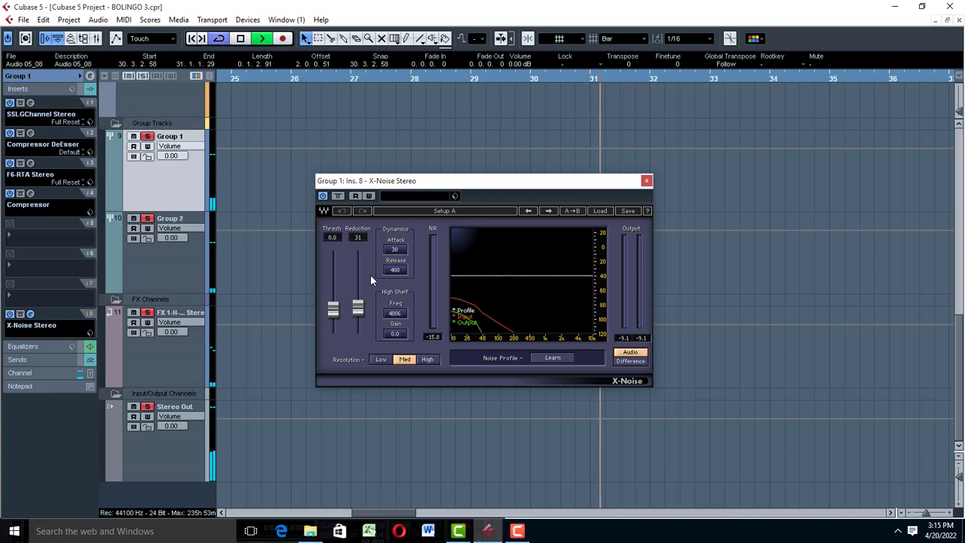
scroll(697, 156, up, 10)
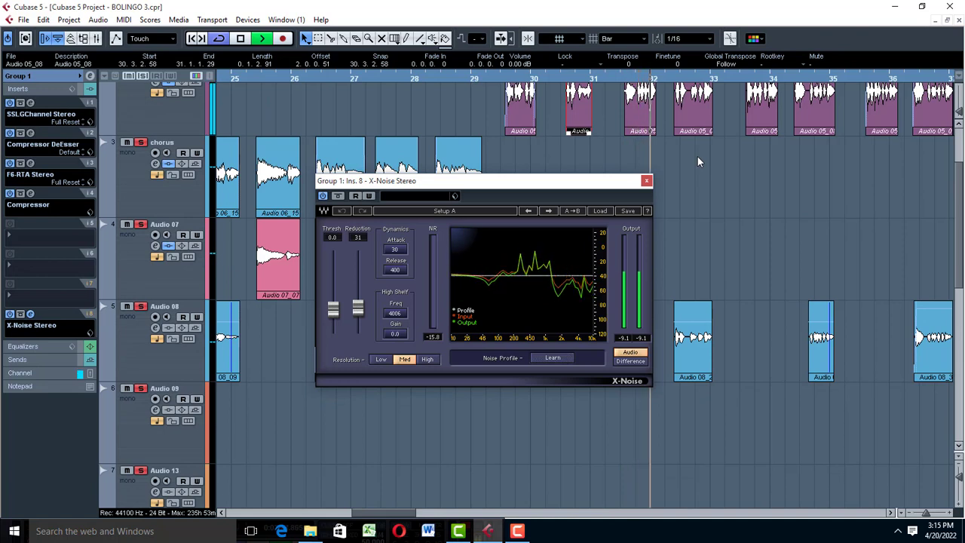
key(space)
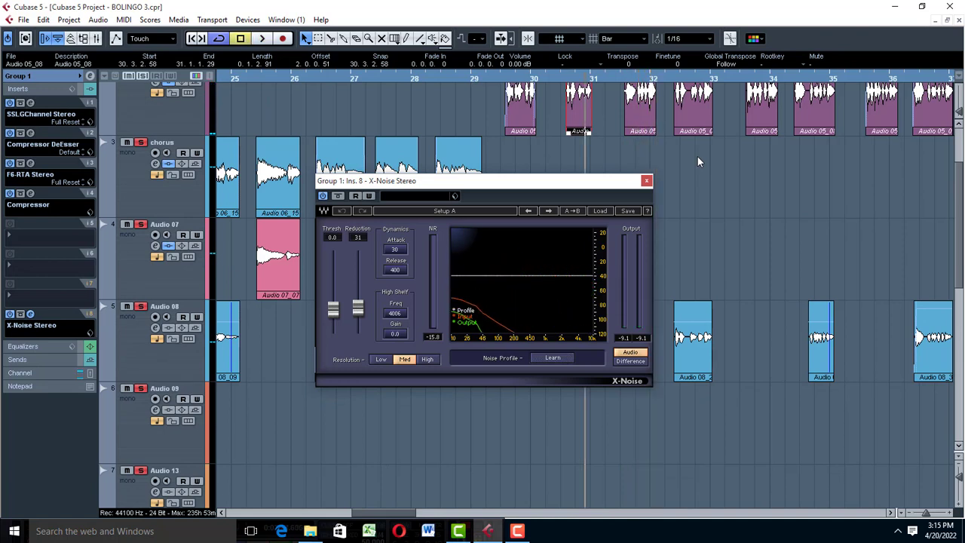